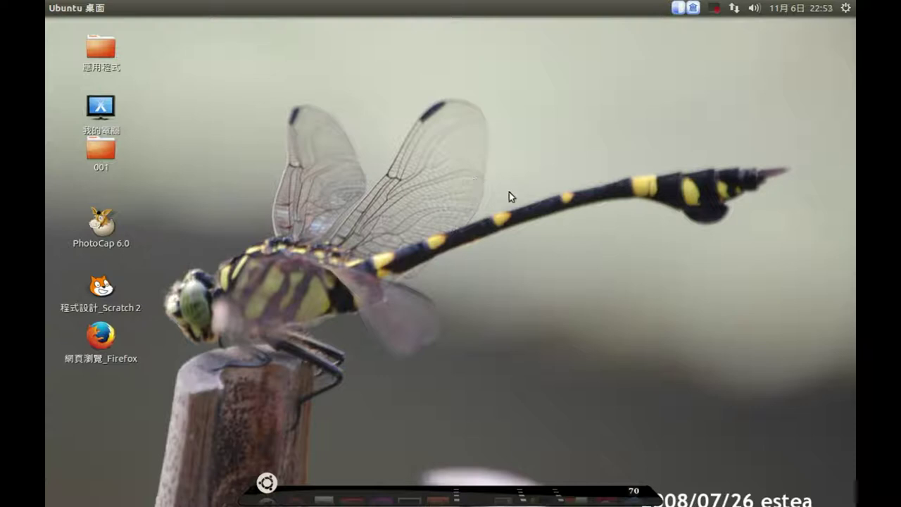
# Look through the application menu's categories, including 影音, 教育, 無障礙功能, 辦公 and 美工繪圖, to see which programs each contains
pyautogui.moveTo(271, 484)
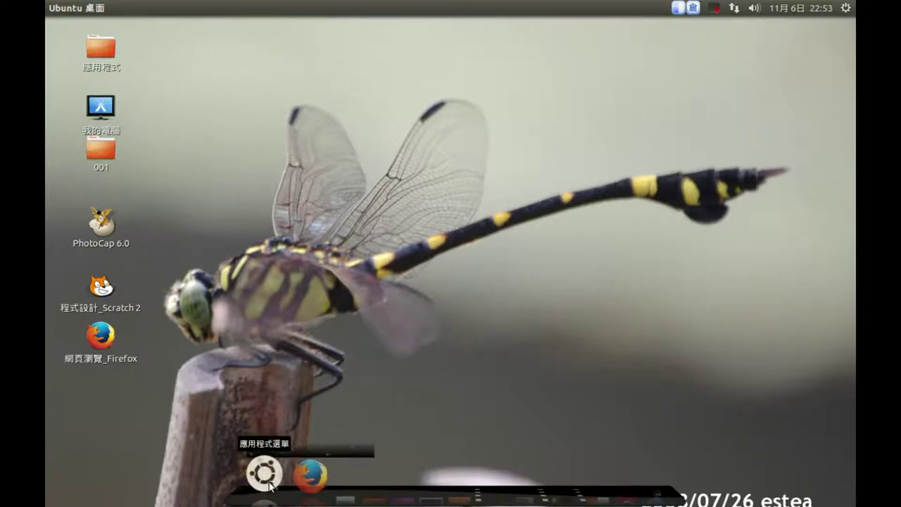
pyautogui.click(272, 485)
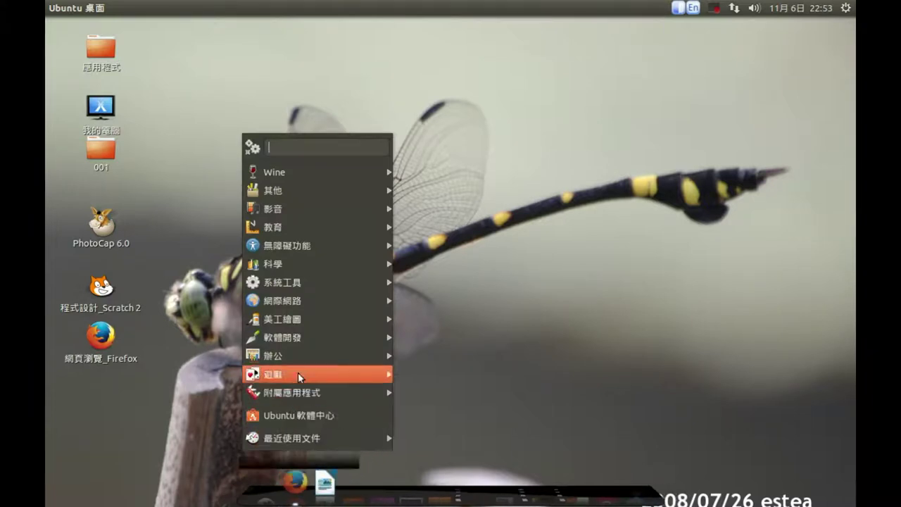
pyautogui.moveTo(310, 186)
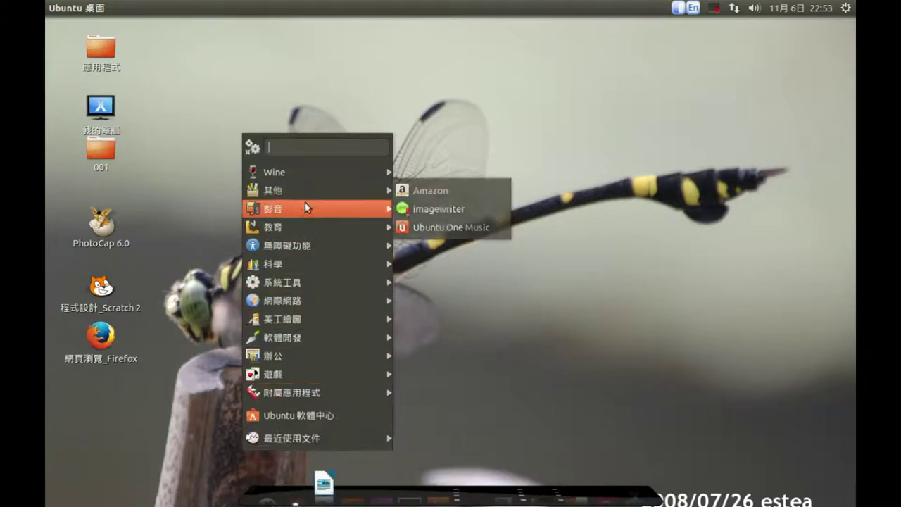
pyautogui.moveTo(302, 230)
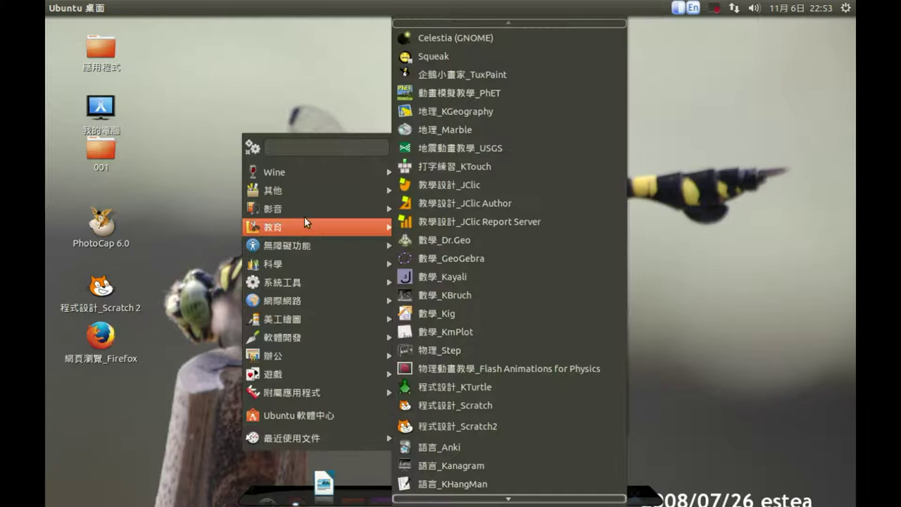
pyautogui.moveTo(305, 209)
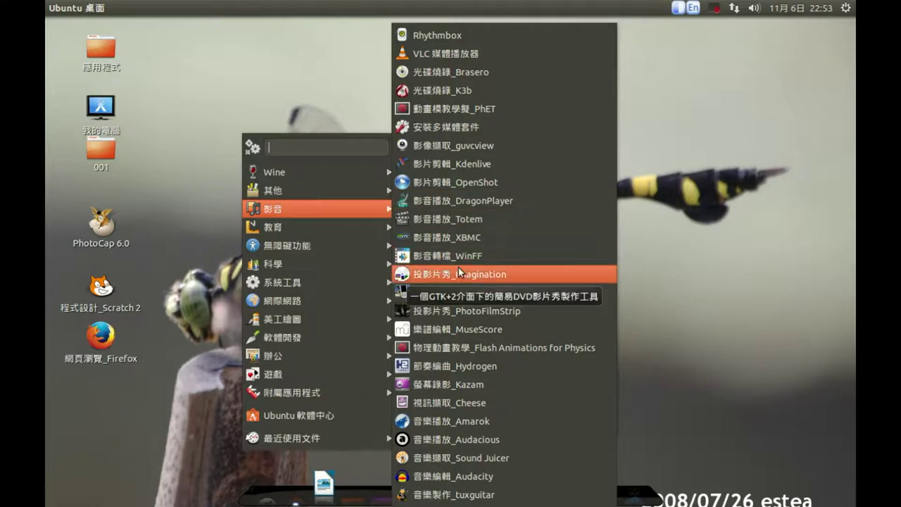
pyautogui.moveTo(341, 225)
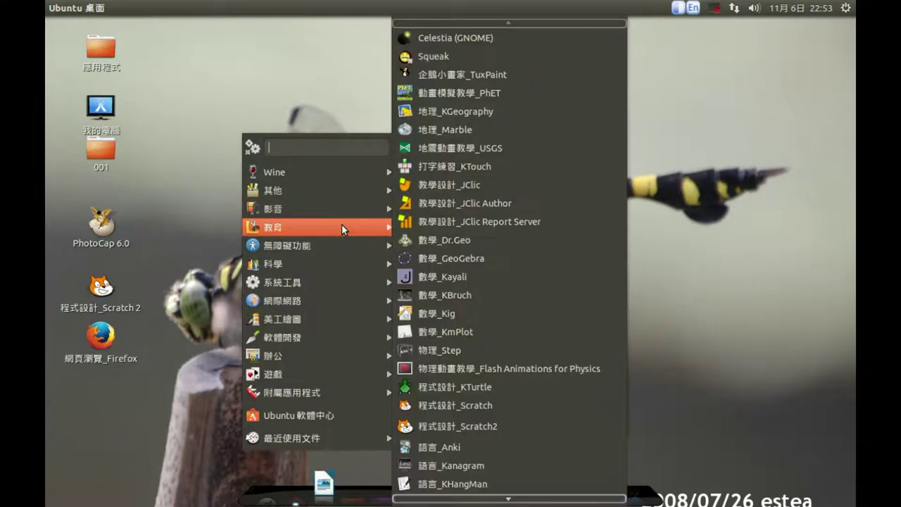
pyautogui.moveTo(340, 245)
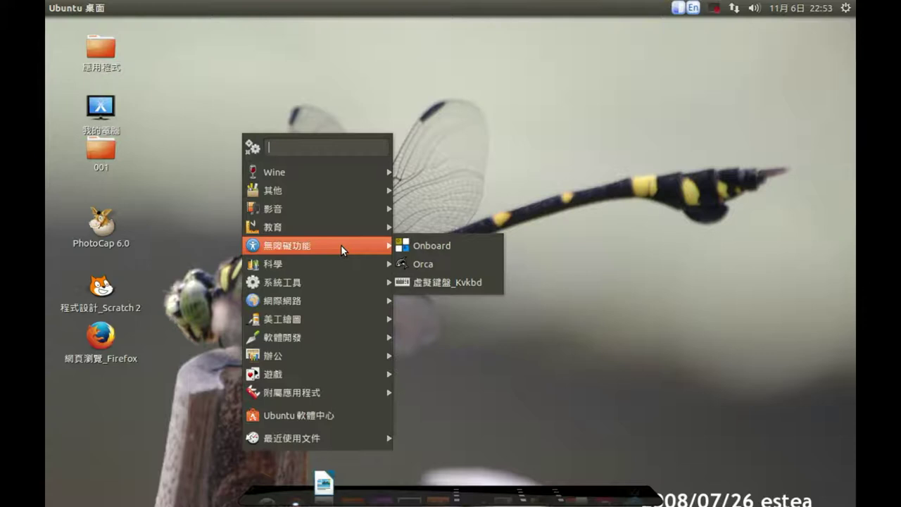
pyautogui.moveTo(337, 356)
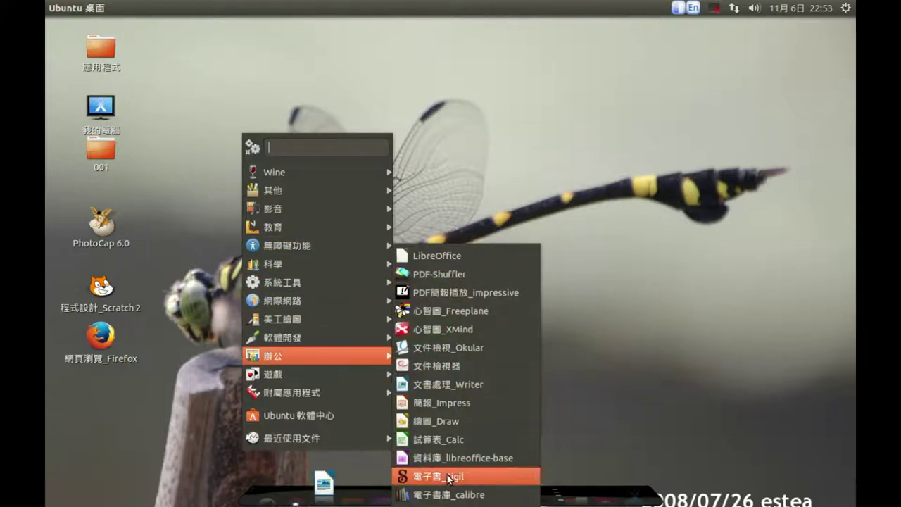
pyautogui.moveTo(340, 321)
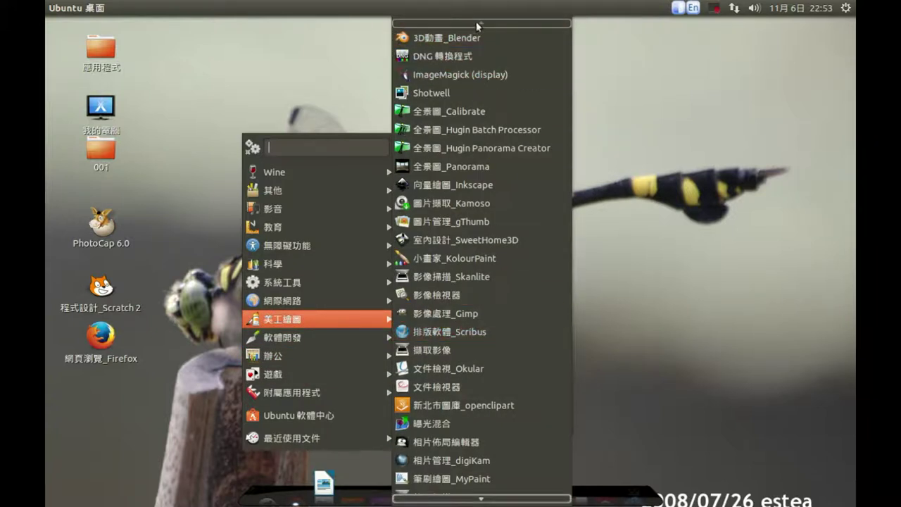
pyautogui.scroll(-3, 483, 478)
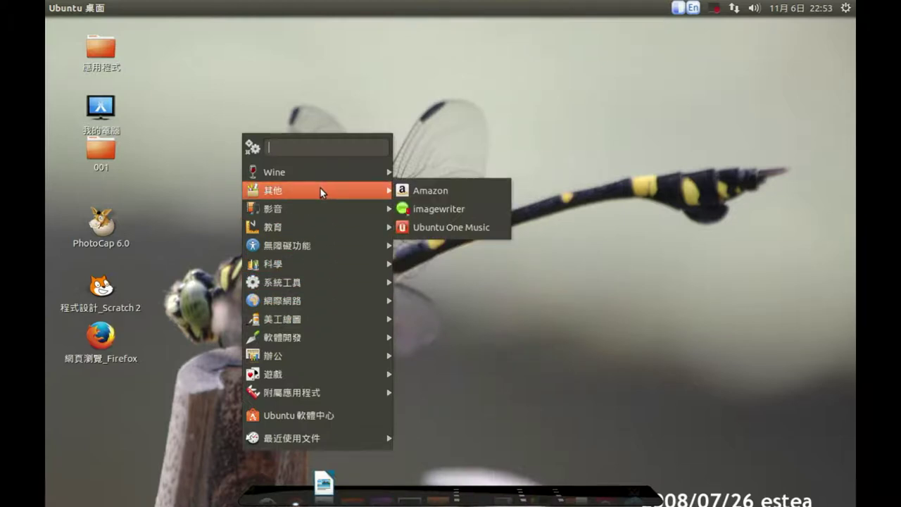
pyautogui.click(318, 150)
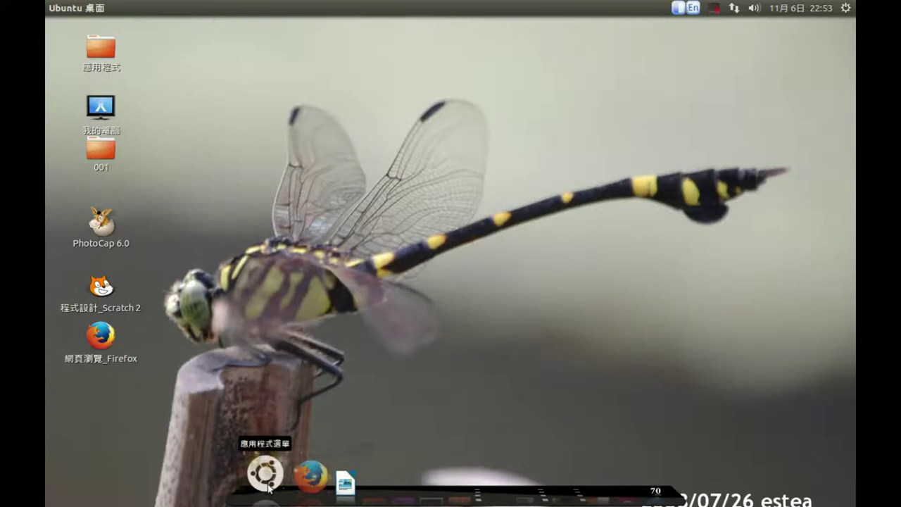
# Search the application menu for "gi"
pyautogui.click(266, 474)
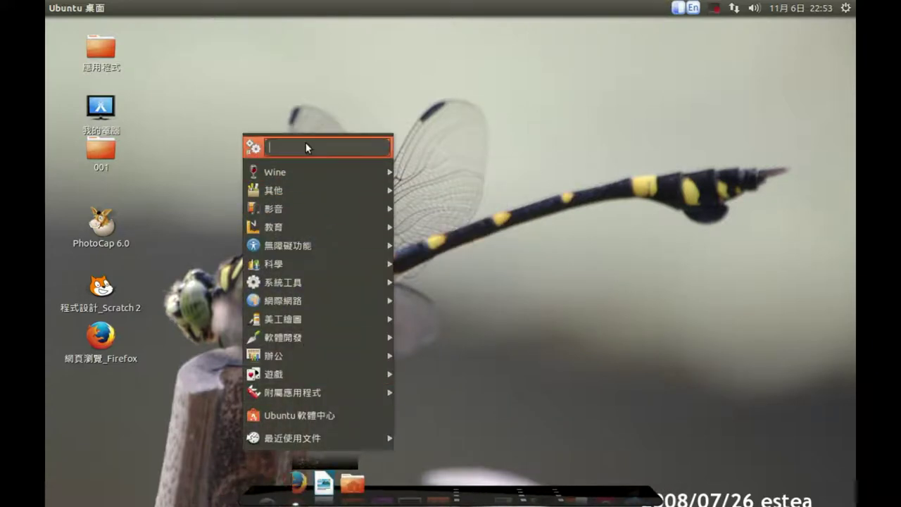
pyautogui.write('gi')
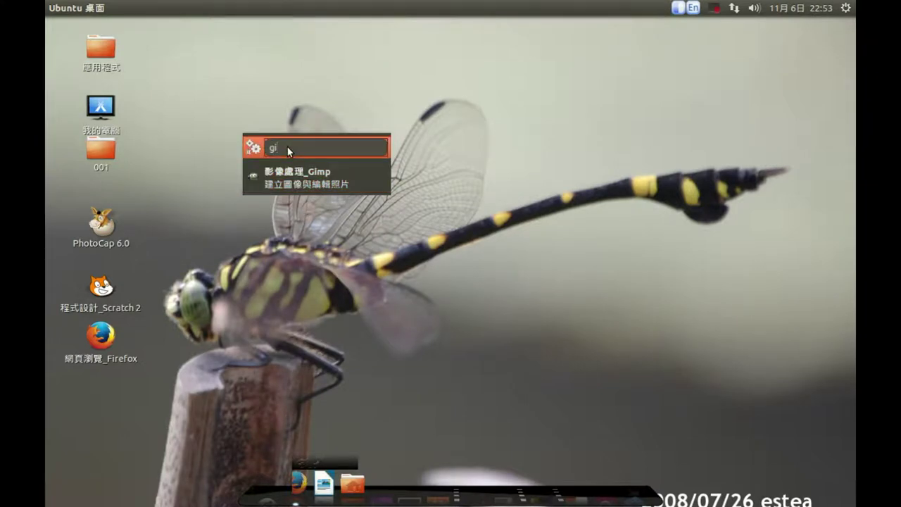
pyautogui.press('Return')
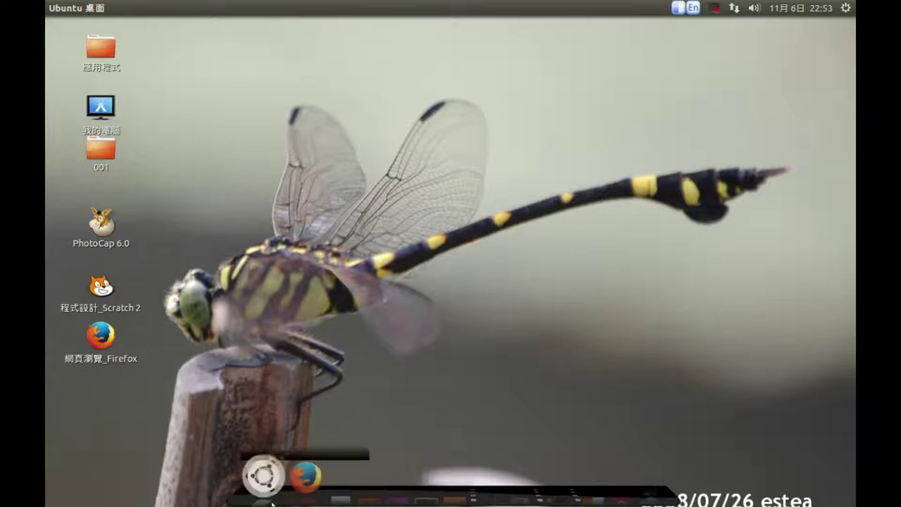
pyautogui.click(264, 476)
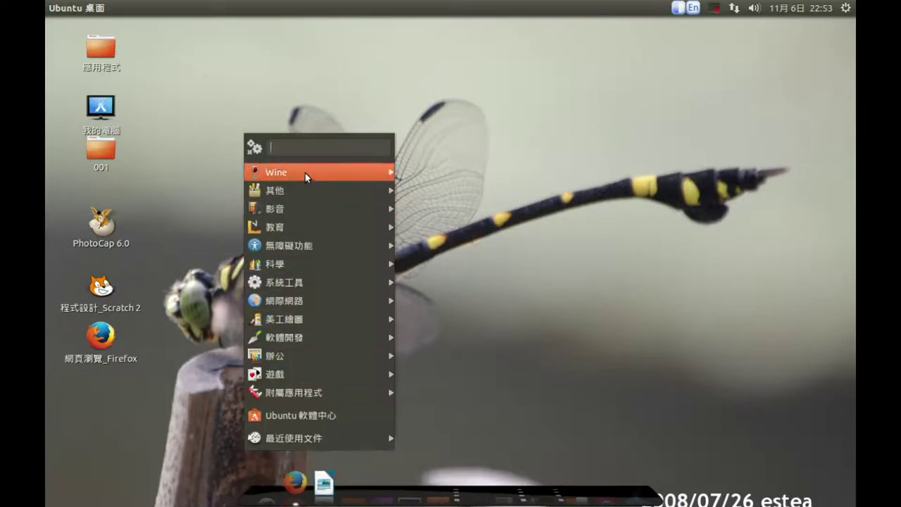
pyautogui.moveTo(297, 280)
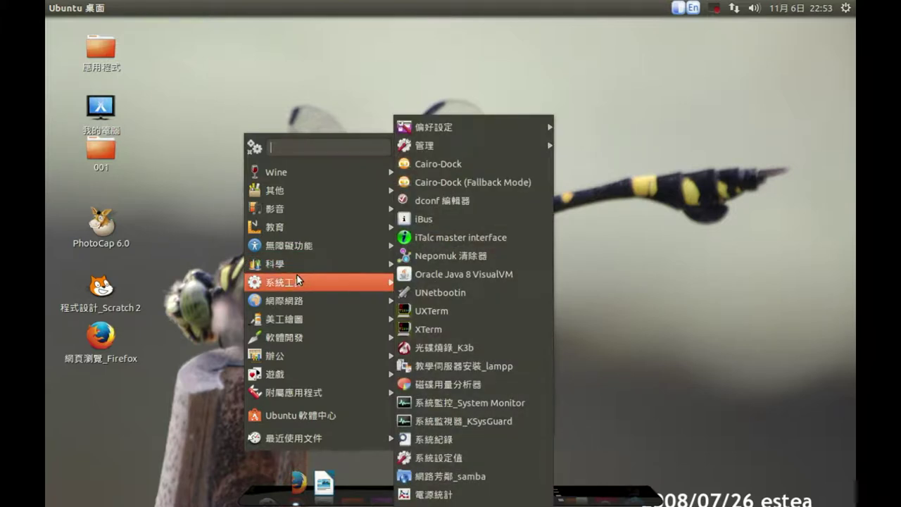
pyautogui.click(197, 224)
# Search the Unity Dash for "gimp" and clear the search term
pyautogui.moveTo(47, 176)
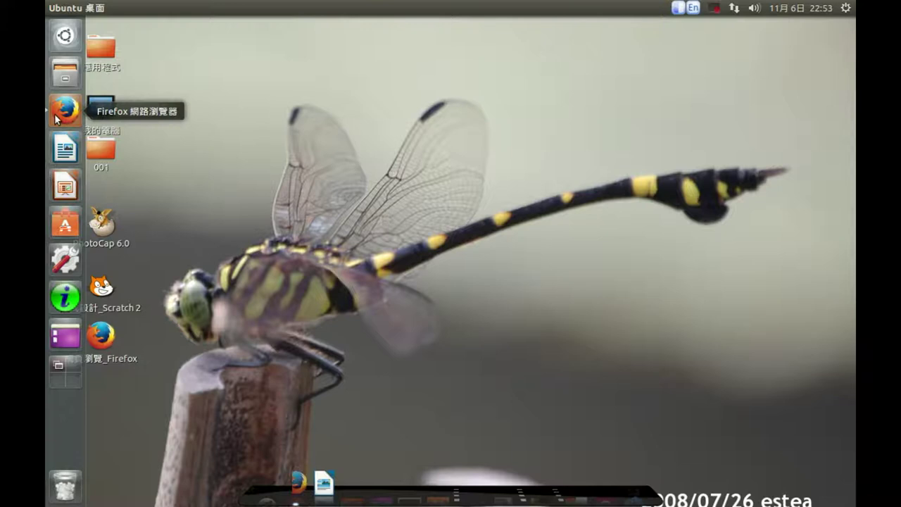
pyautogui.click(64, 36)
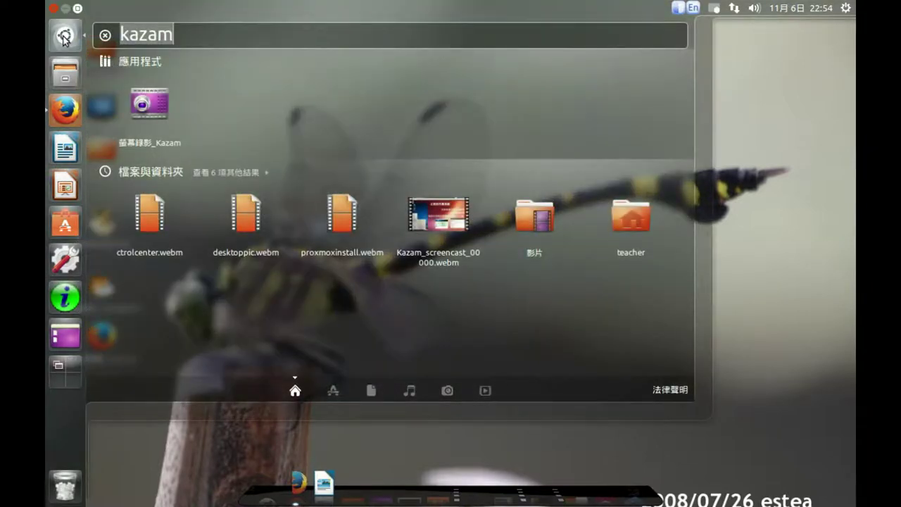
pyautogui.write('gimp')
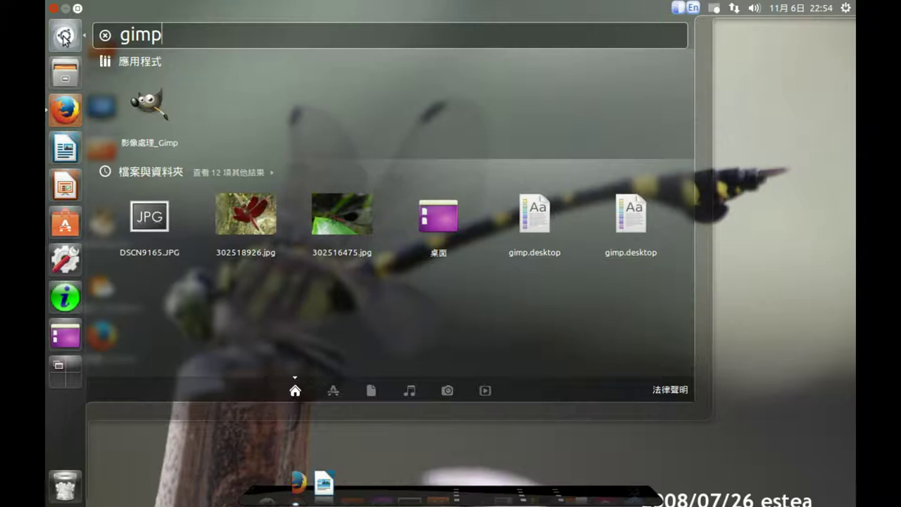
pyautogui.press('BackSpace')
pyautogui.press('BackSpace')
pyautogui.press('BackSpace')
pyautogui.press('BackSpace')
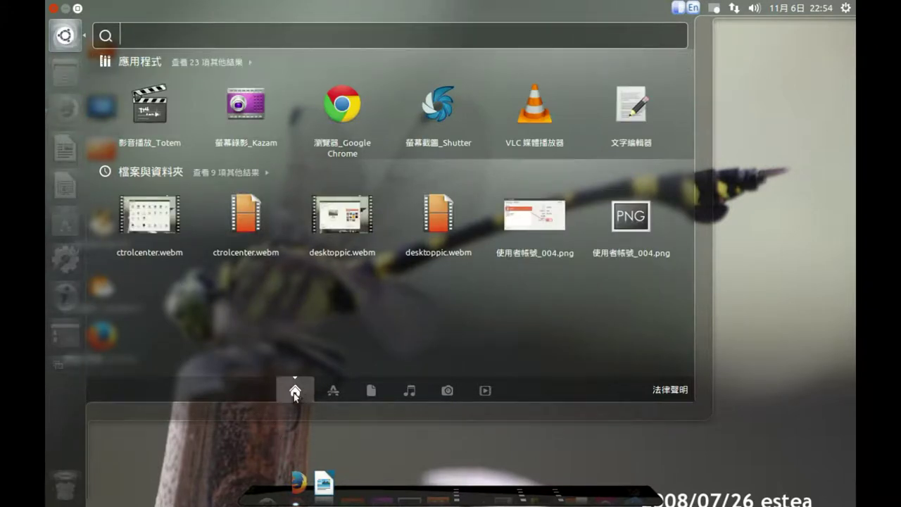
# Show only applications in the Dash and filter them by the 美工繪圖 category
pyautogui.click(333, 392)
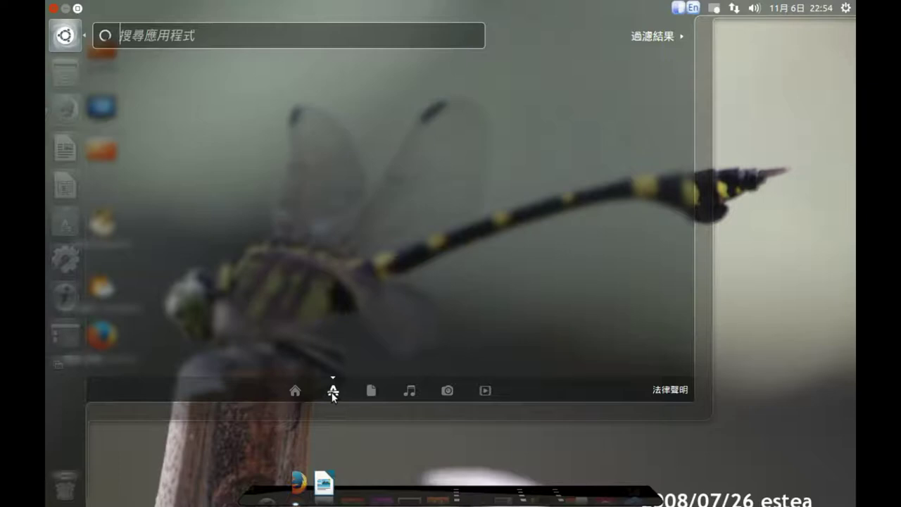
pyautogui.click(665, 33)
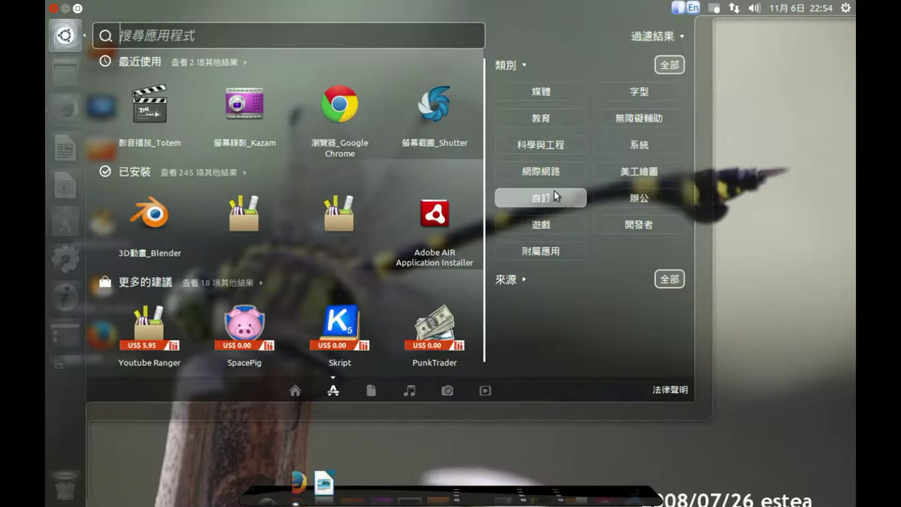
pyautogui.click(631, 173)
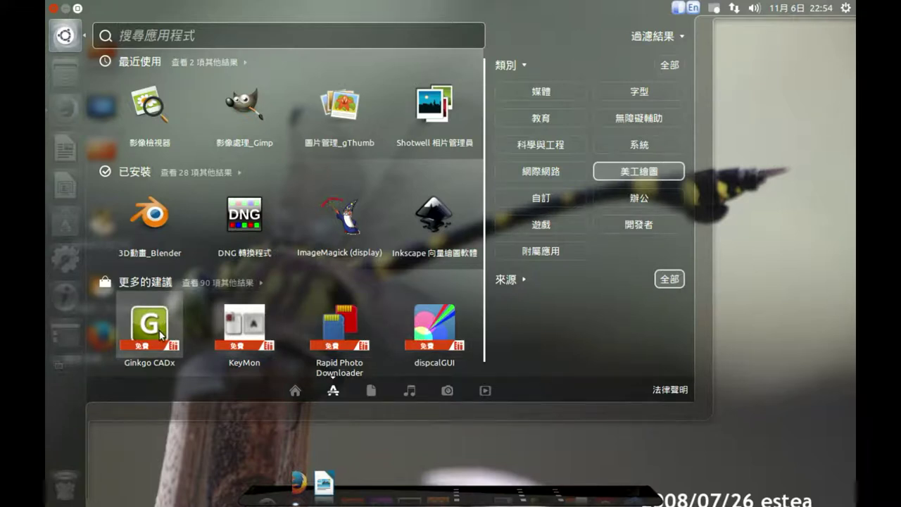
pyautogui.moveTo(486, 322)
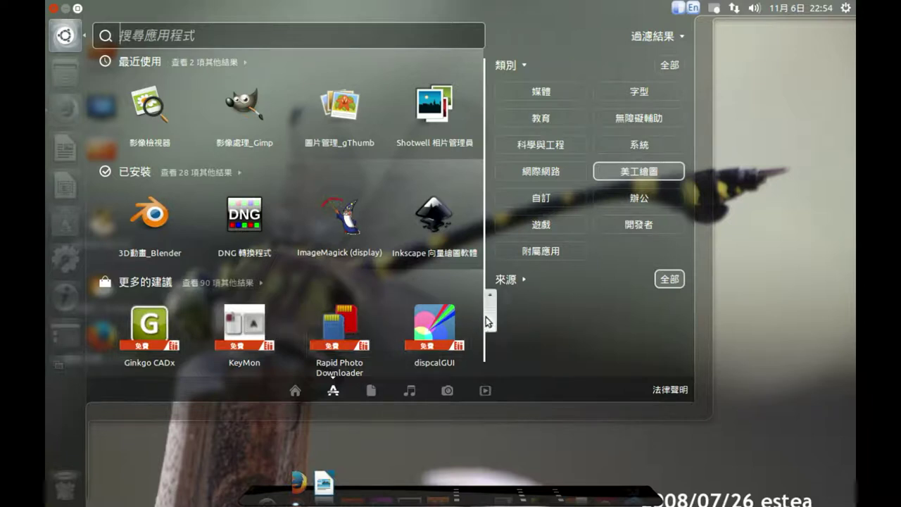
pyautogui.scroll(-1, 486, 322)
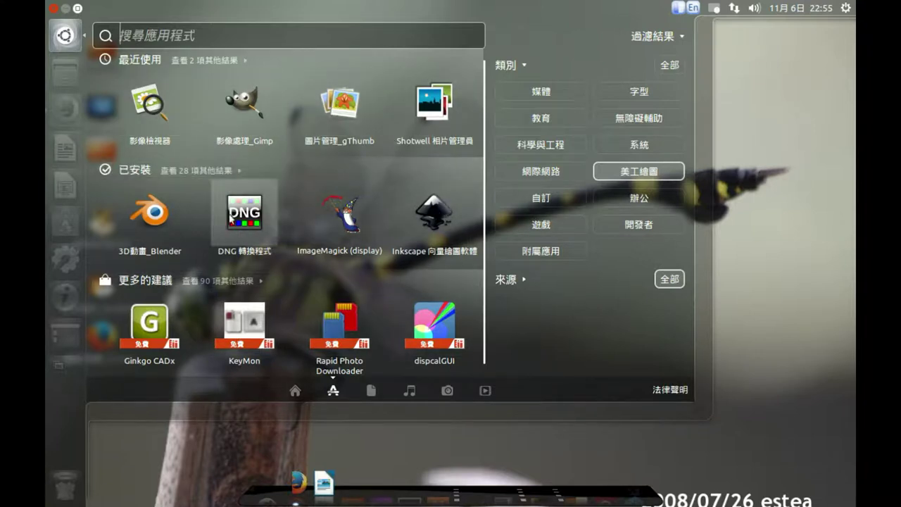
# Switch to Chinese input and search the 美工繪圖 applications for "小"
pyautogui.click(145, 40)
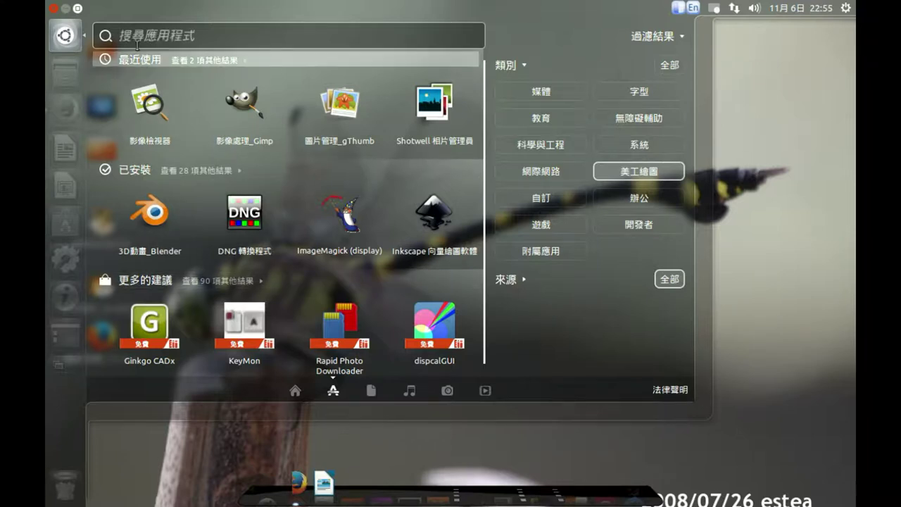
pyautogui.click(136, 37)
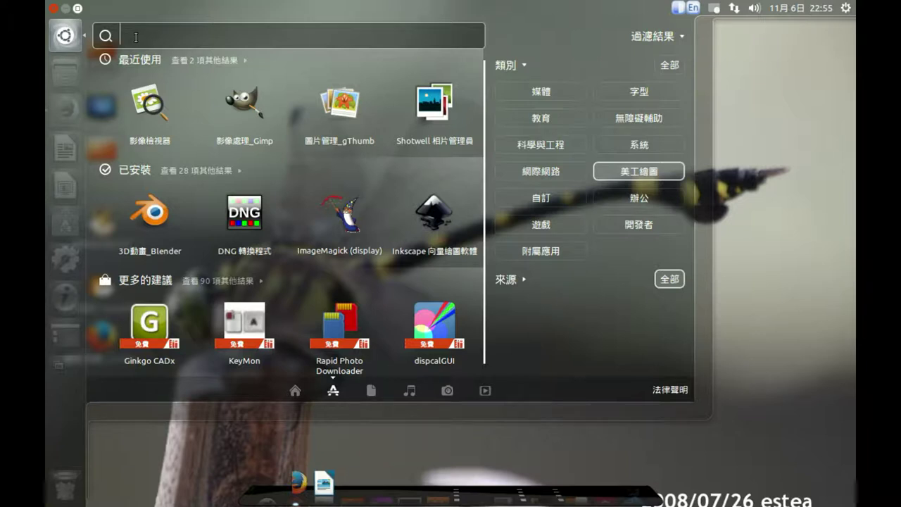
pyautogui.hotkey('ctrl', 'space')
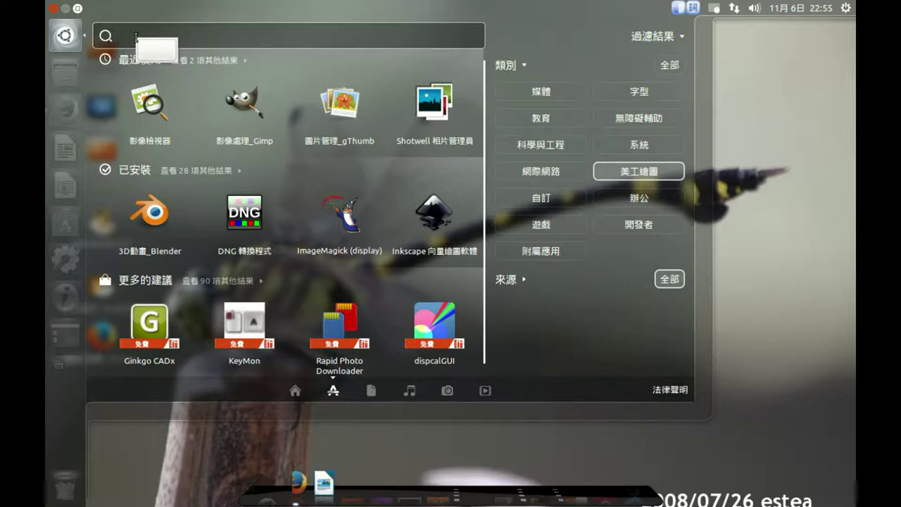
pyautogui.write('Tt')
pyautogui.press('BackSpace')
pyautogui.write('3')
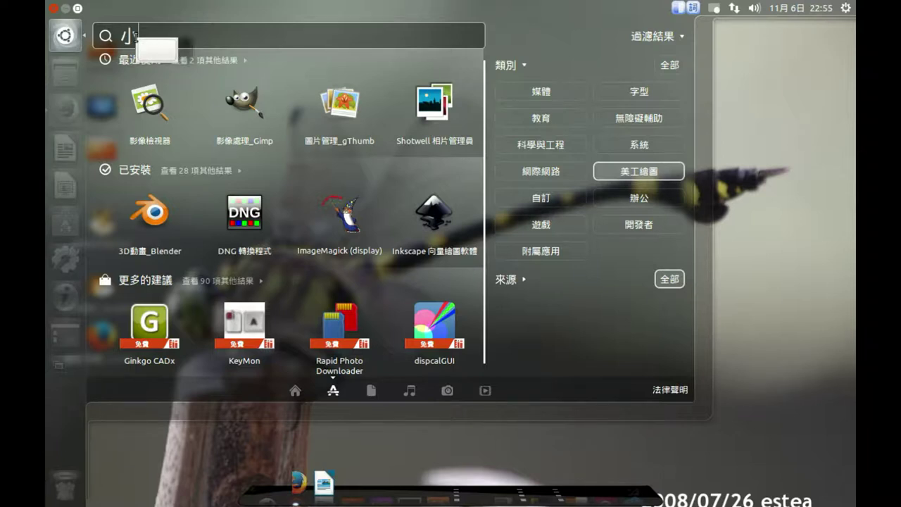
pyautogui.press('Return')
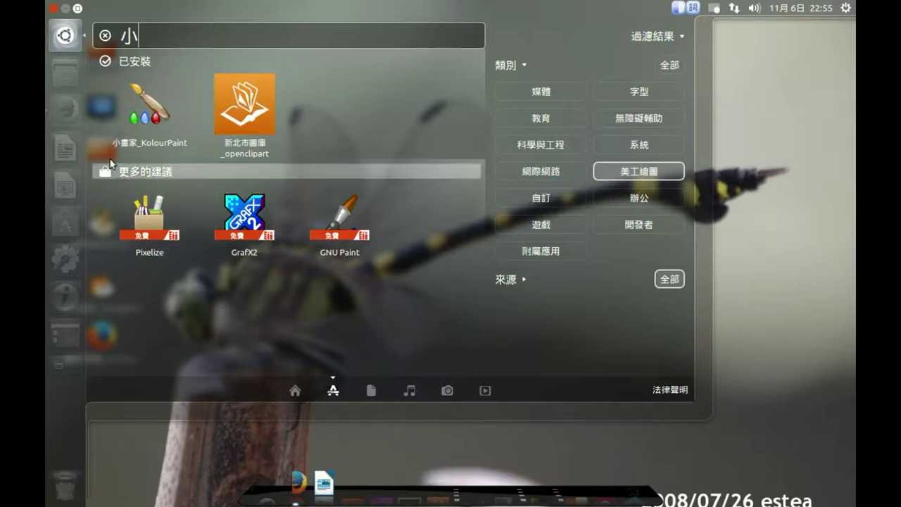
# Clear the term "小" from the Dash application search
pyautogui.click(169, 31)
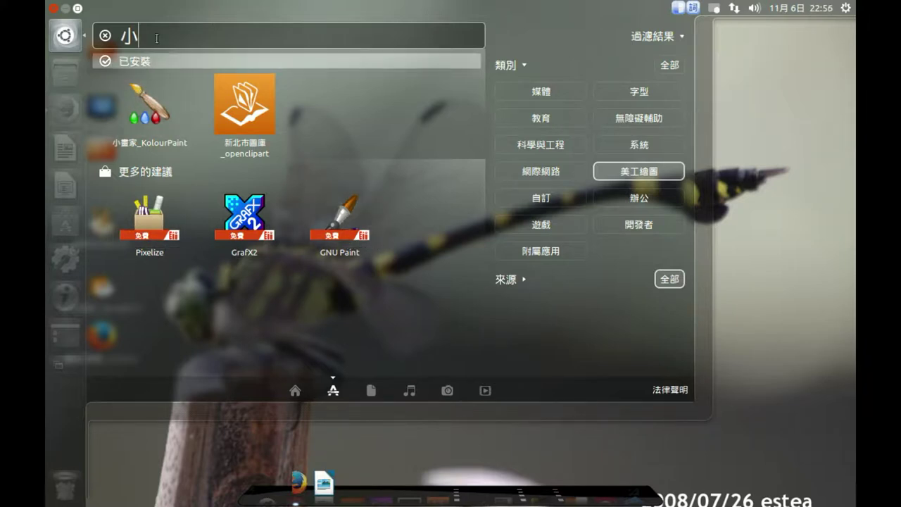
pyautogui.click(156, 42)
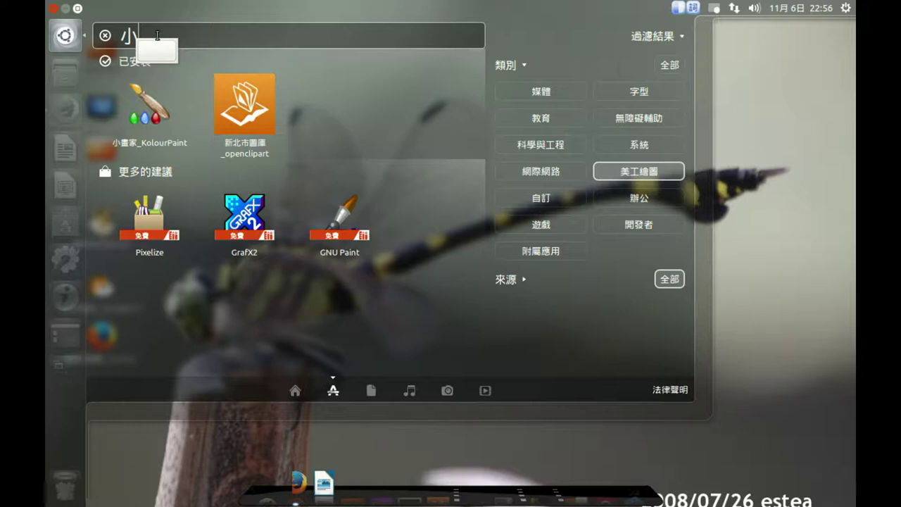
pyautogui.press('BackSpace')
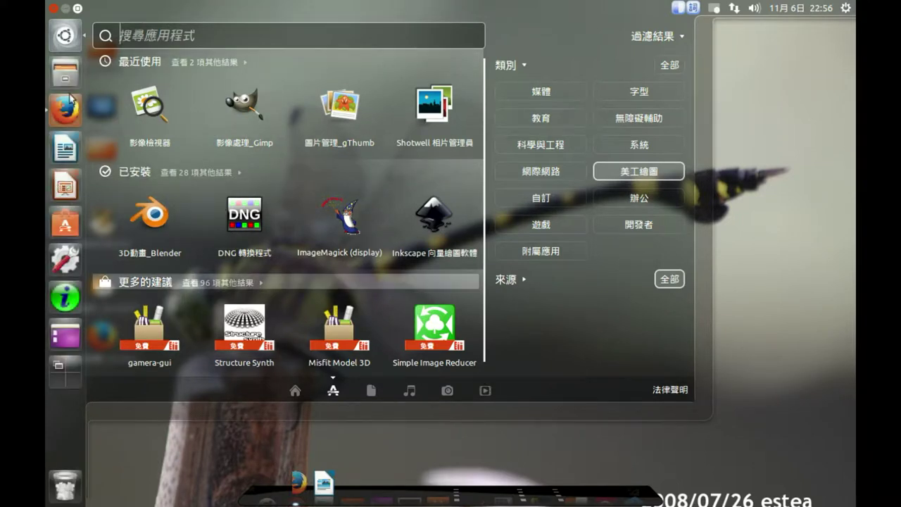
pyautogui.click(160, 33)
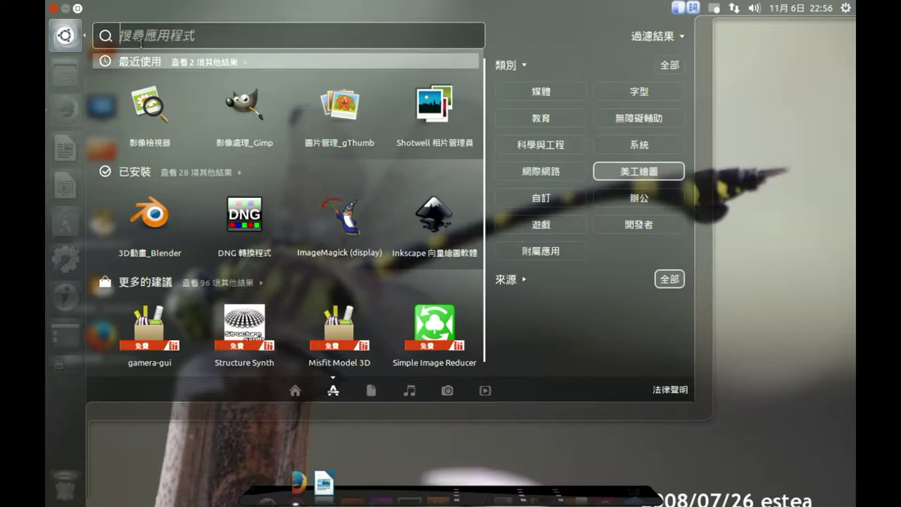
# Switch to English input and search the 美工繪圖 applications for "gimp"
pyautogui.write('g')
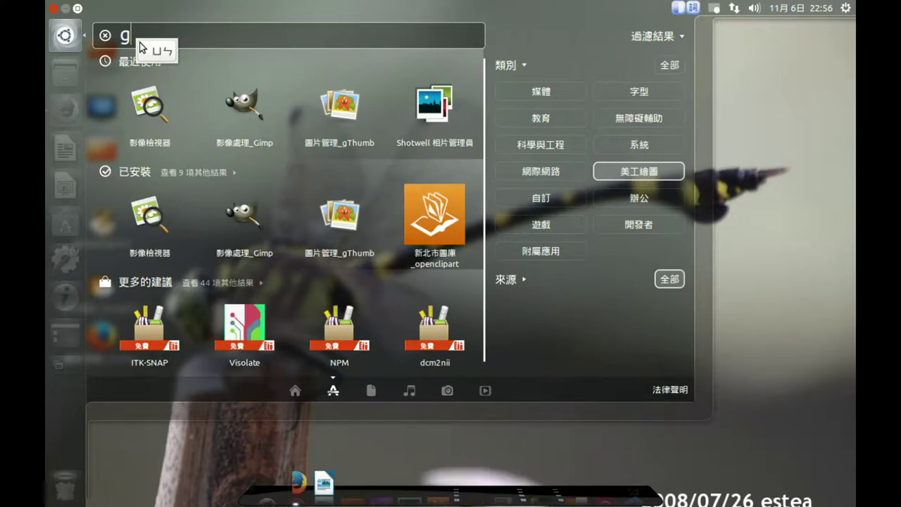
pyautogui.hotkey('ctrl', 'space')
pyautogui.write('gimp')
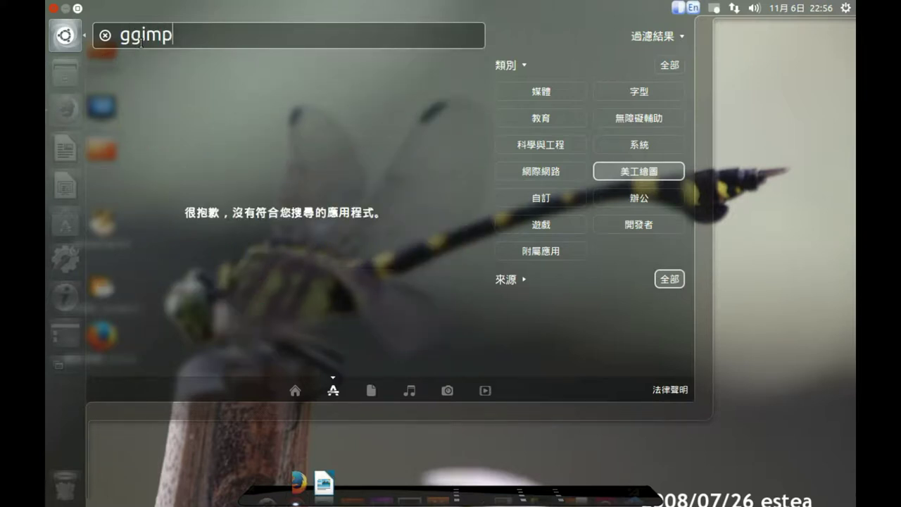
pyautogui.press('BackSpace')
pyautogui.press('BackSpace')
pyautogui.press('BackSpace')
pyautogui.press('BackSpace')
pyautogui.press('BackSpace')
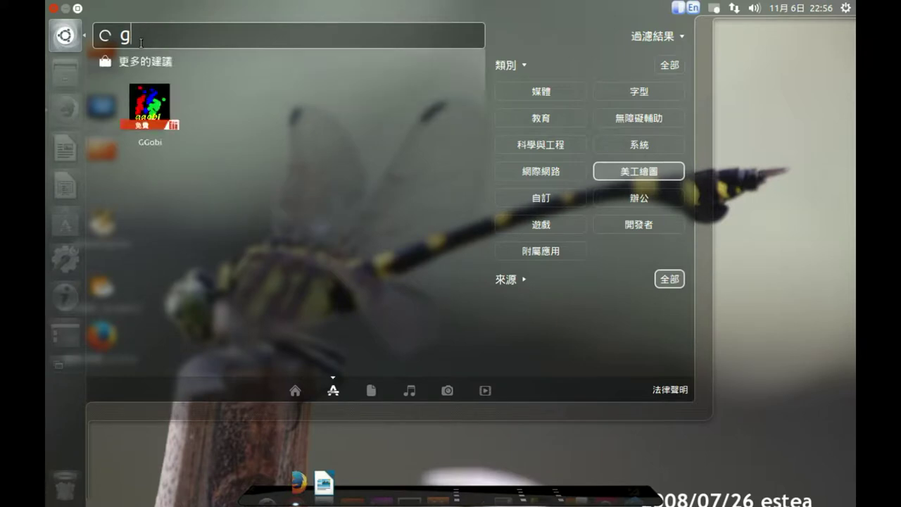
pyautogui.write('gimp')
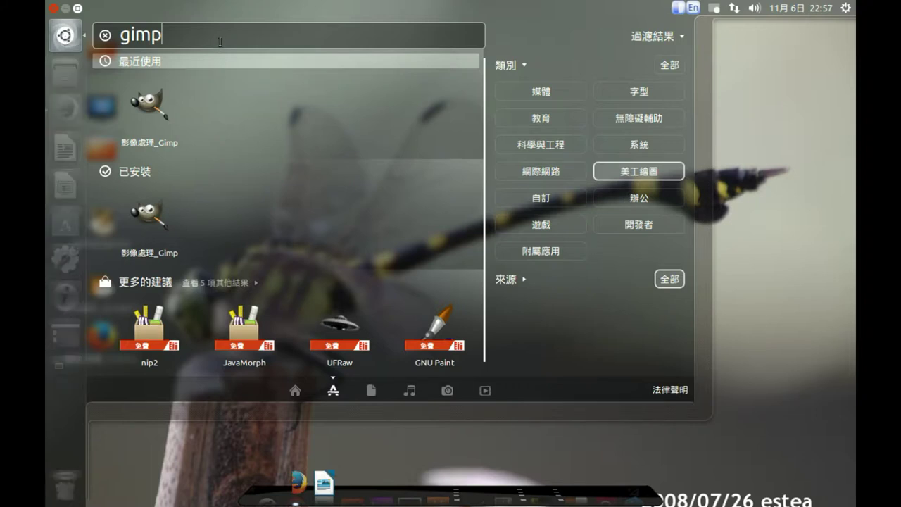
# Open the details of UFRaw from the suggested applications, read its description and choose its free download
pyautogui.click(332, 318)
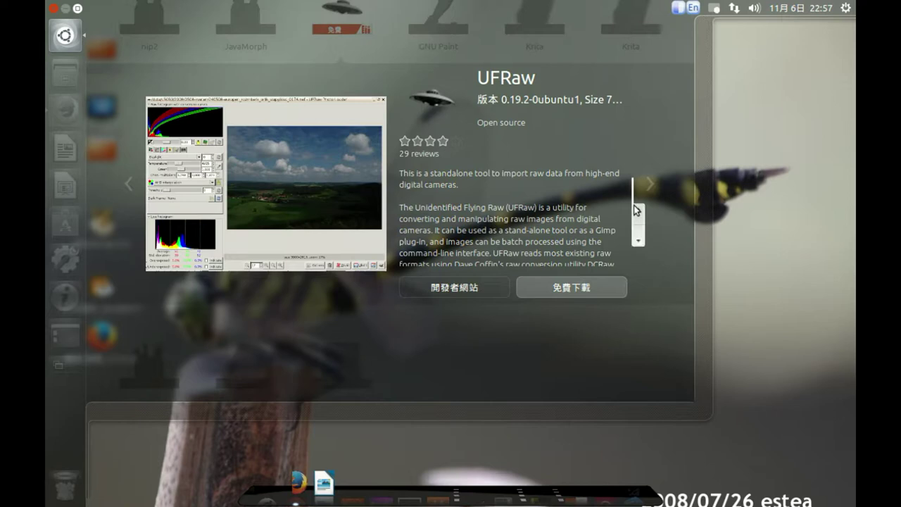
pyautogui.scroll(-2, 636, 250)
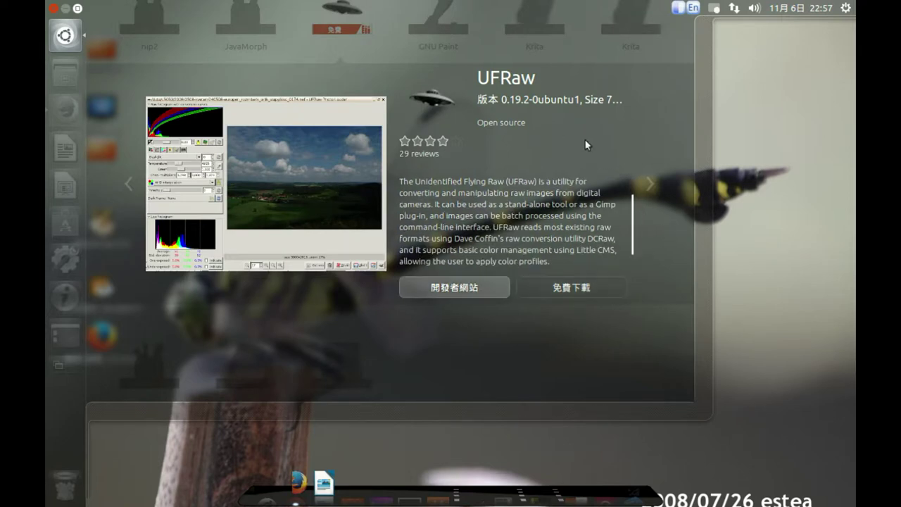
pyautogui.click(548, 301)
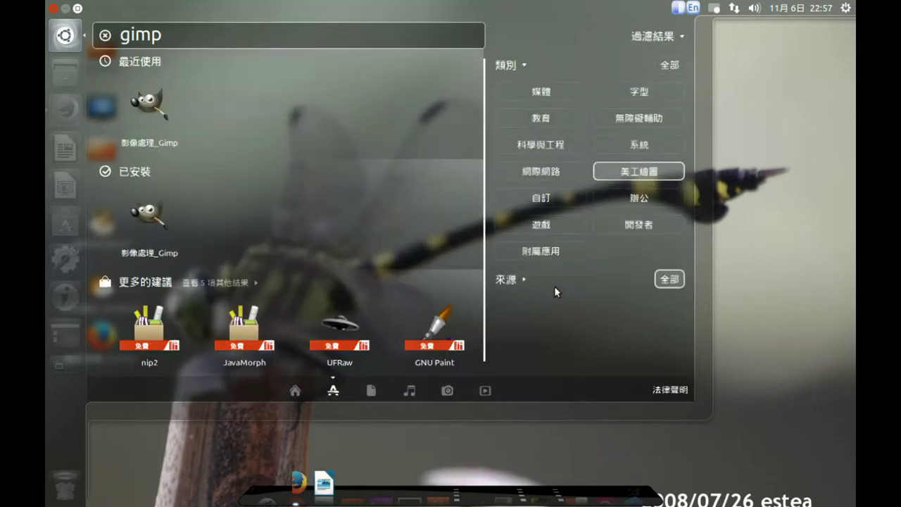
pyautogui.click(349, 338)
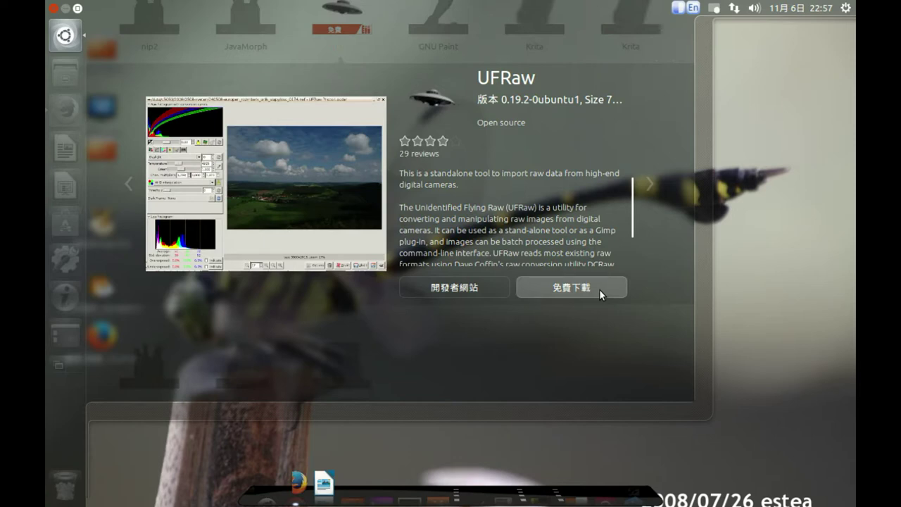
pyautogui.click(600, 289)
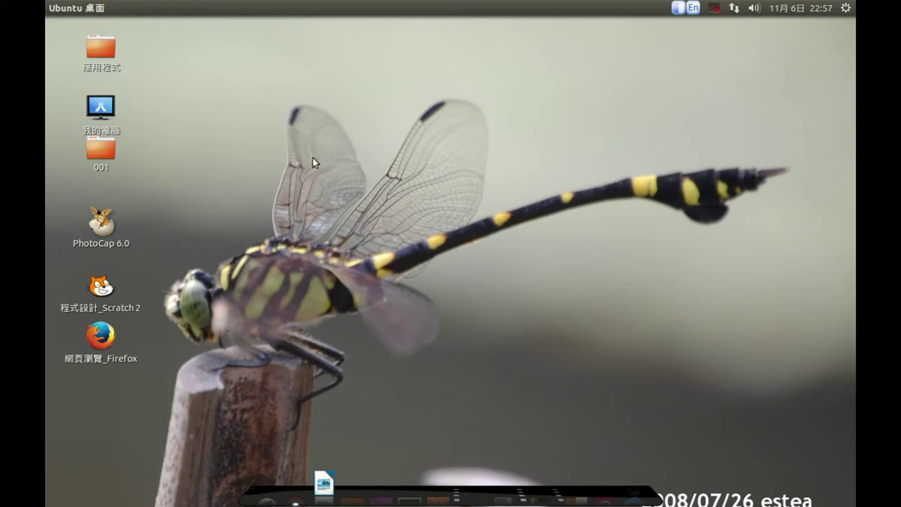
# Switch back to Chinese input and reveal the Unity launcher on the desktop
pyautogui.hotkey('ctrl', 'space')
pyautogui.moveTo(46, 152)
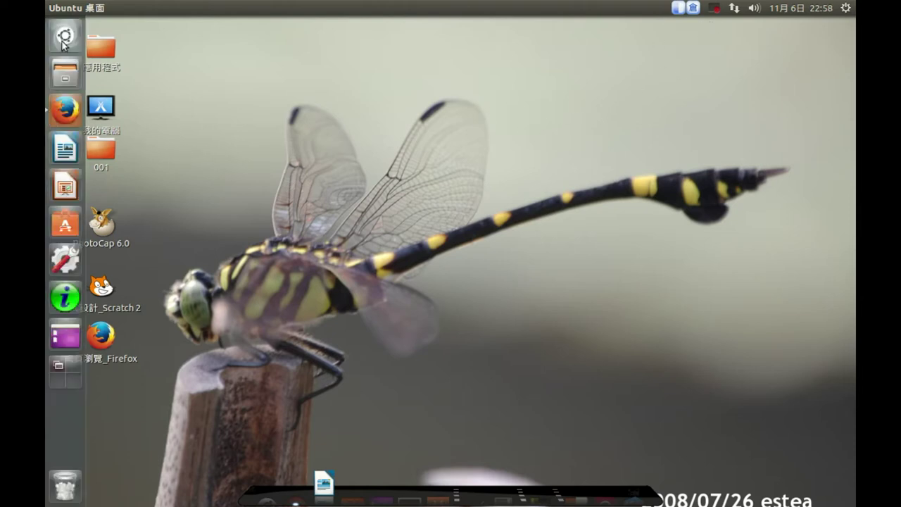
pyautogui.hotkey('alt', 'F1')
pyautogui.moveTo(51, 76)
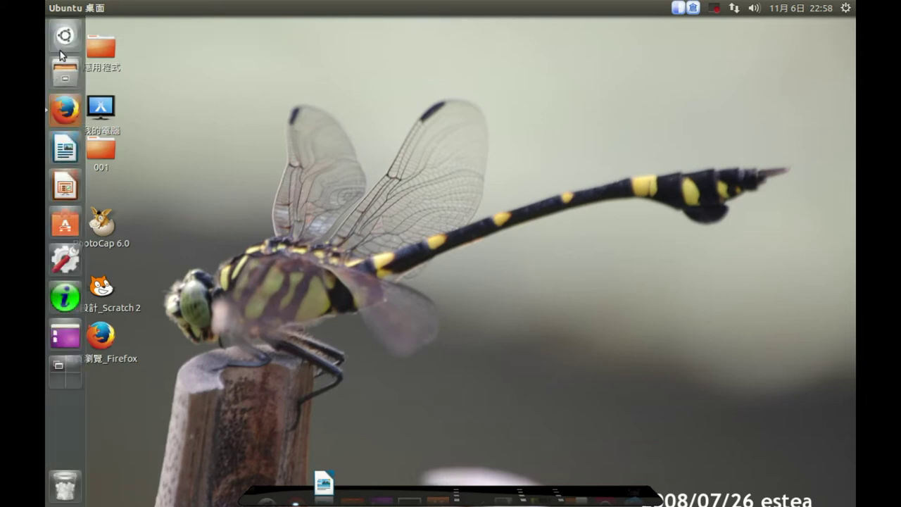